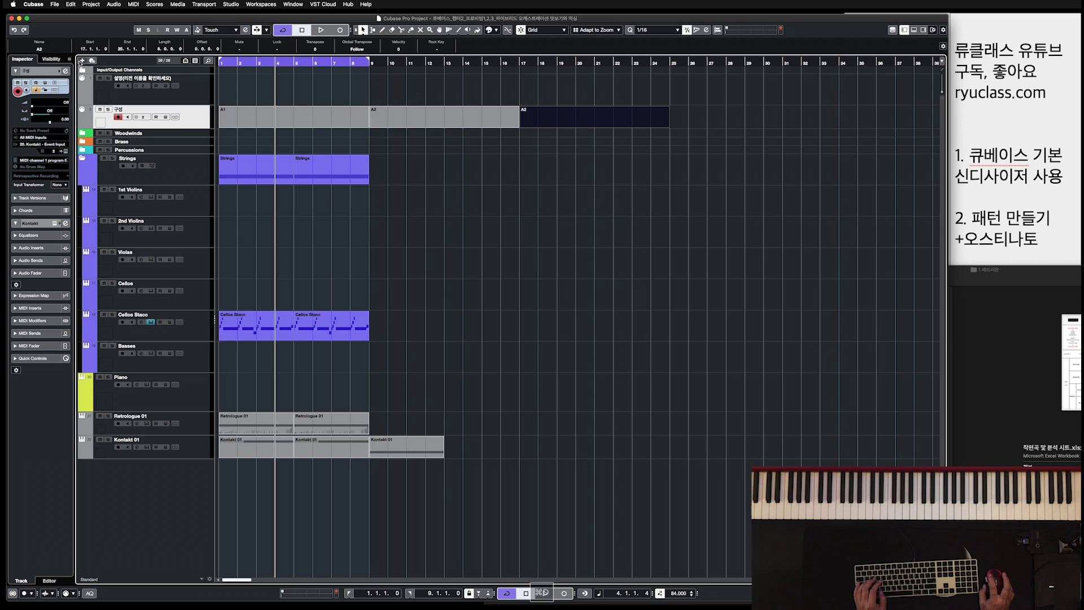
Step: Name the third section part A3 and colour the A1, A2 and A3 parts orange, yellow and green
key("Return")
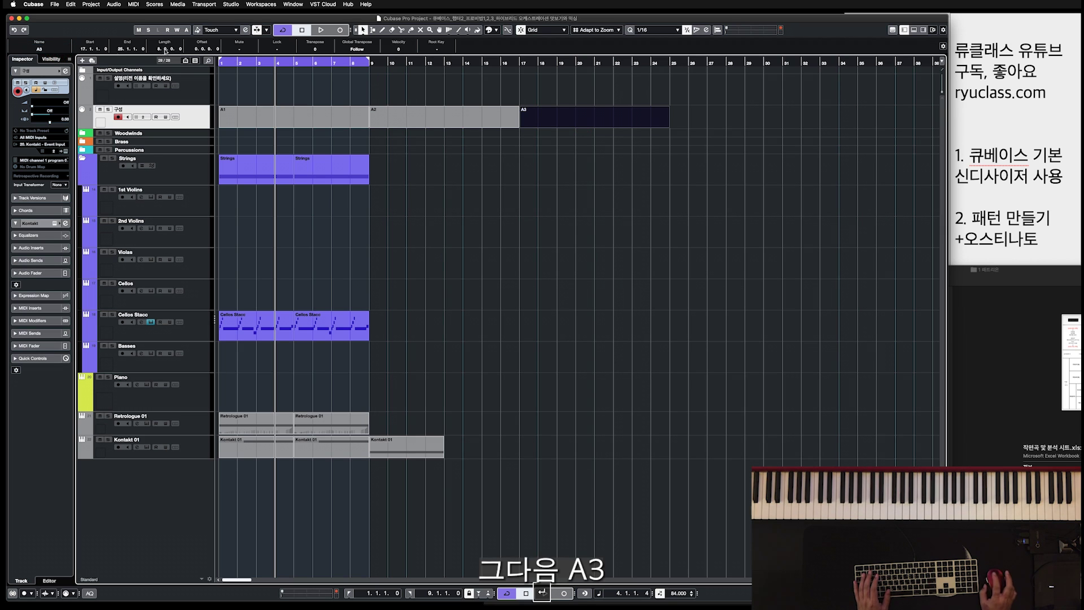
left_click_drag(202, 131, 202, 139)
left_click(288, 122)
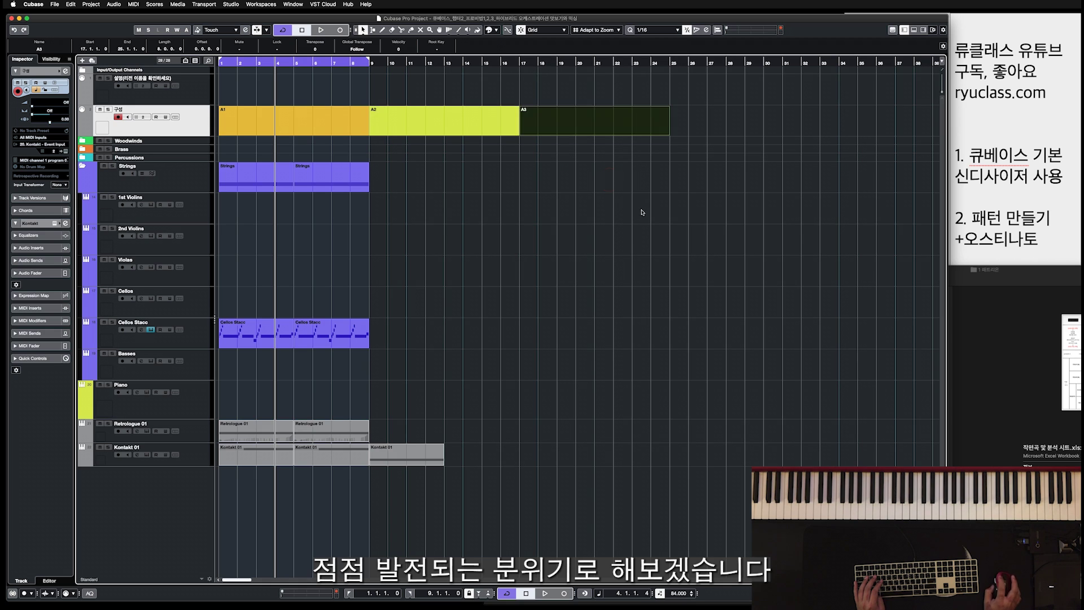
left_click(642, 213)
Step: Duplicate the two Retrologue 01 parts up to bar 17 and the Cellos Stacc parts up to bar 25
left_click_drag(387, 457, 287, 426)
key("super+d")
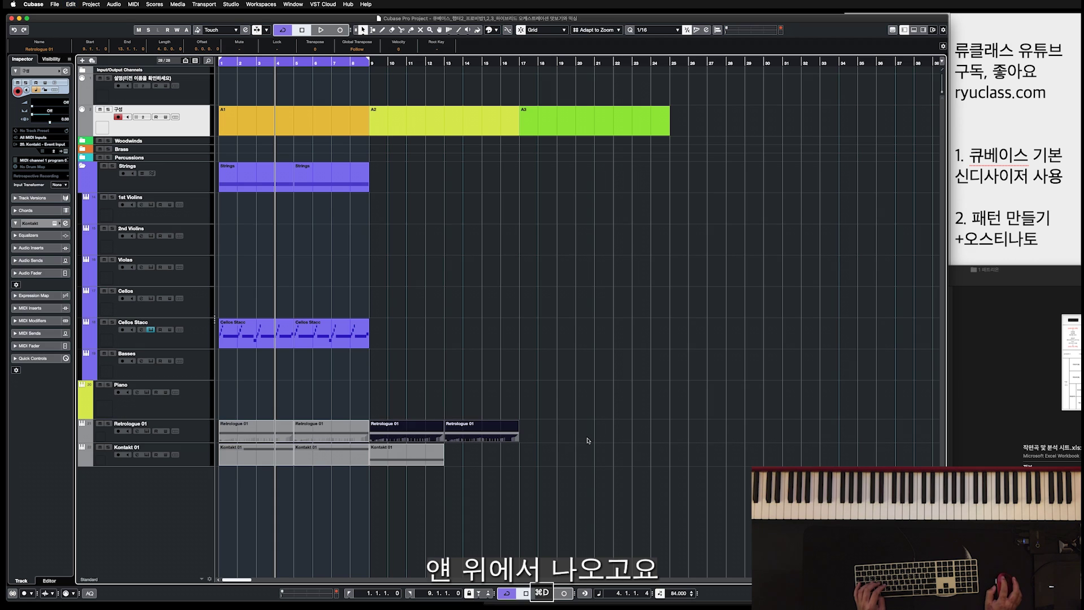
left_click_drag(426, 375, 223, 325)
key("super+d")
left_click(623, 343)
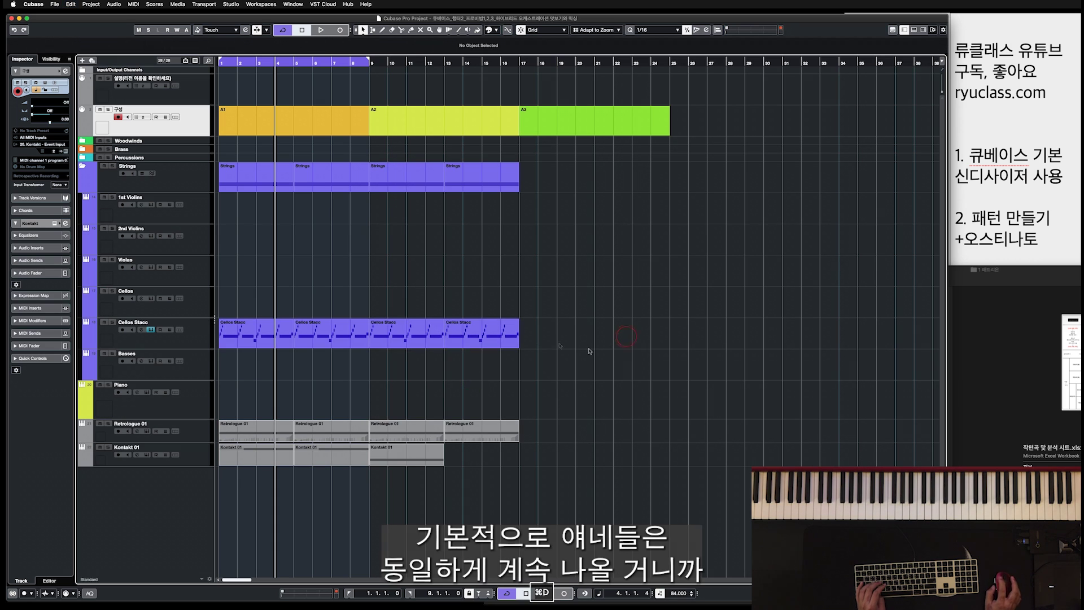
left_click_drag(576, 366, 383, 180)
key("super+d")
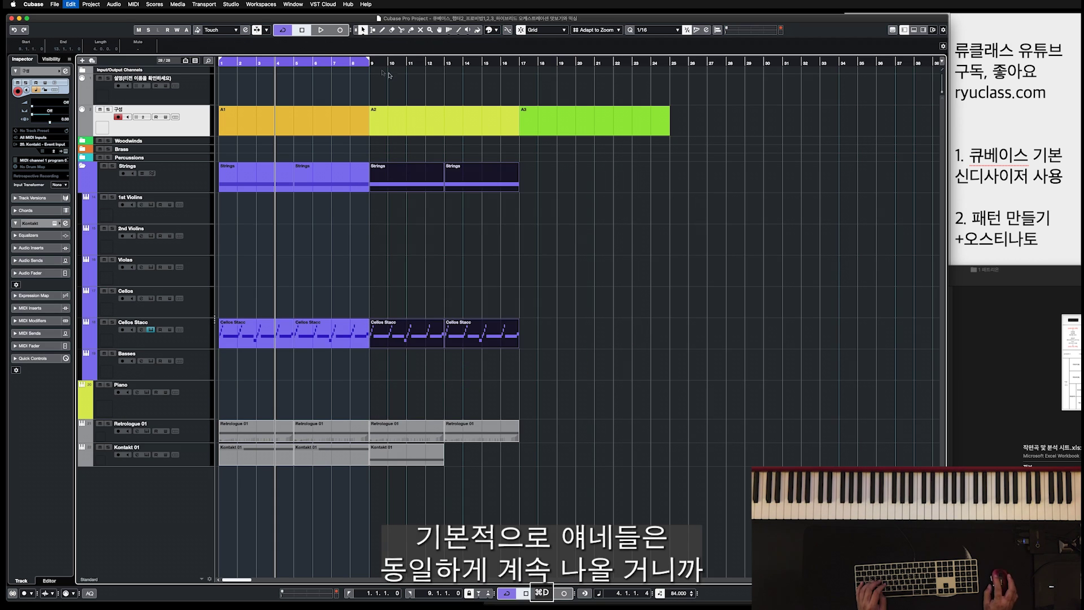
Step: Extend the cycle range to the end of the A3 section at bar 25
left_click_drag(368, 58, 594, 59)
left_click_drag(668, 96, 669, 95)
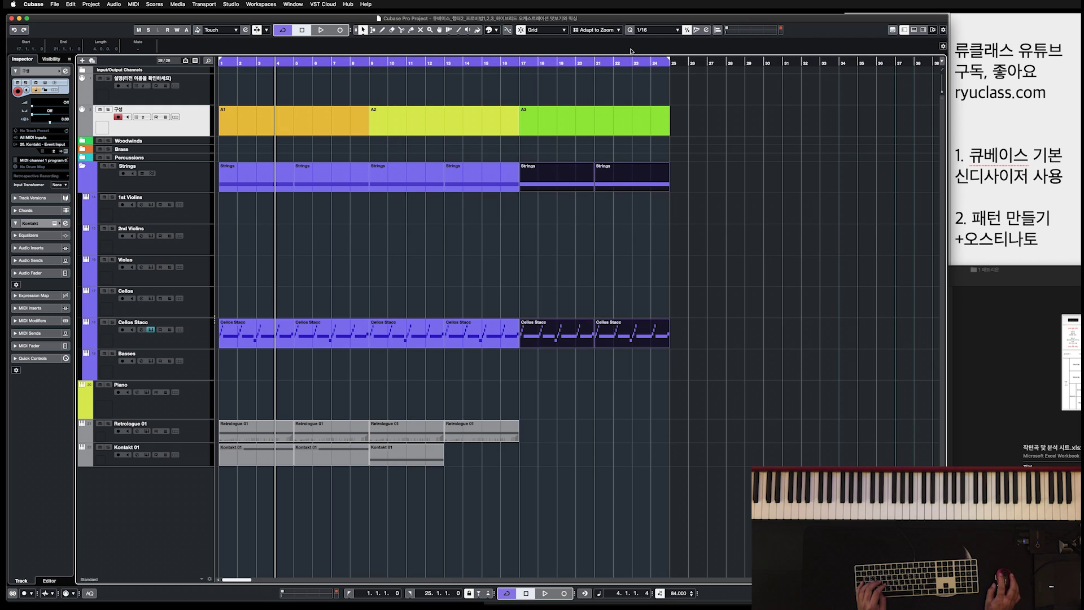
right_click(634, 61)
left_click(659, 72)
right_click(648, 64)
left_click(662, 67)
Step: Duplicate the Kontakt 01 and Retrologue 01 parts so both tracks are filled up to bar 25
left_click(597, 470)
left_click_drag(595, 483, 429, 457)
key("super+d")
left_click_drag(547, 475, 420, 434)
key("super+d")
left_click(734, 432)
key("Return")
key("t")
key("r")
key("t")
key("h")
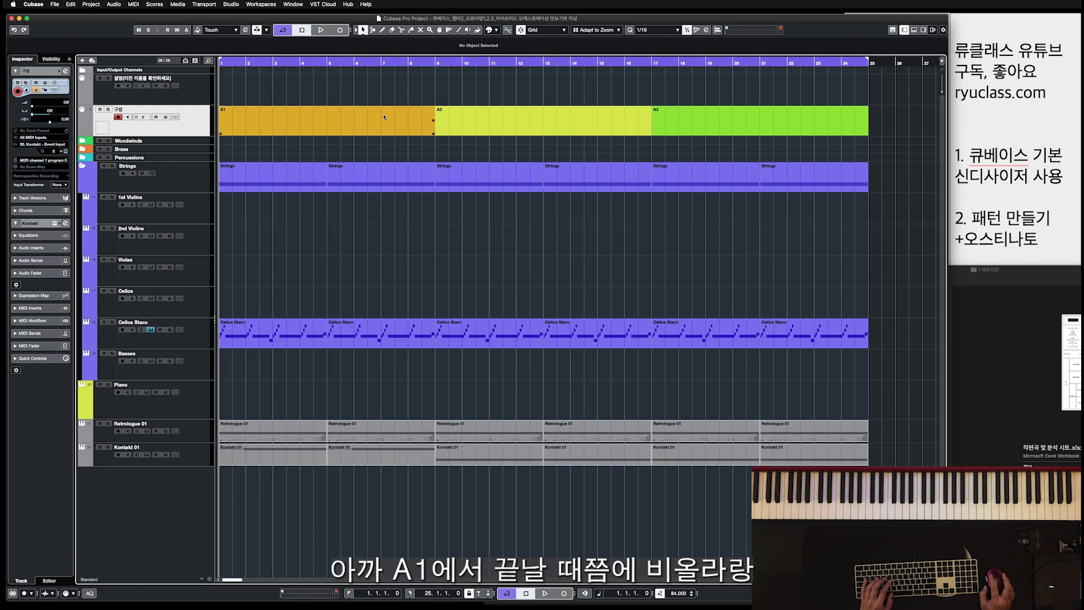
Step: Duplicate the Violas track and the 2nd Violins track
left_click(382, 327)
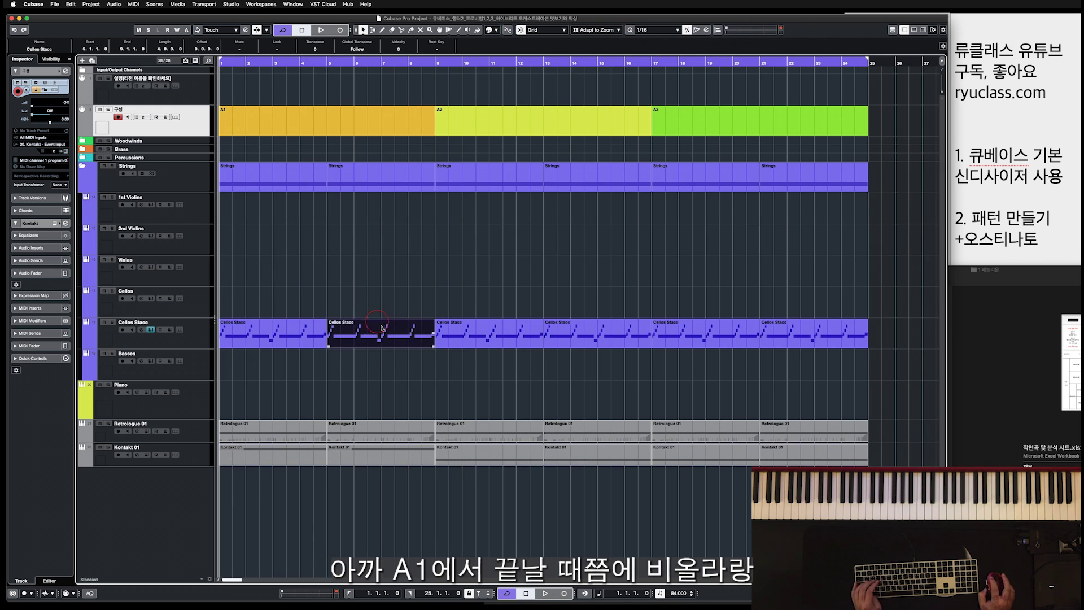
left_click(206, 284)
key("shift+d")
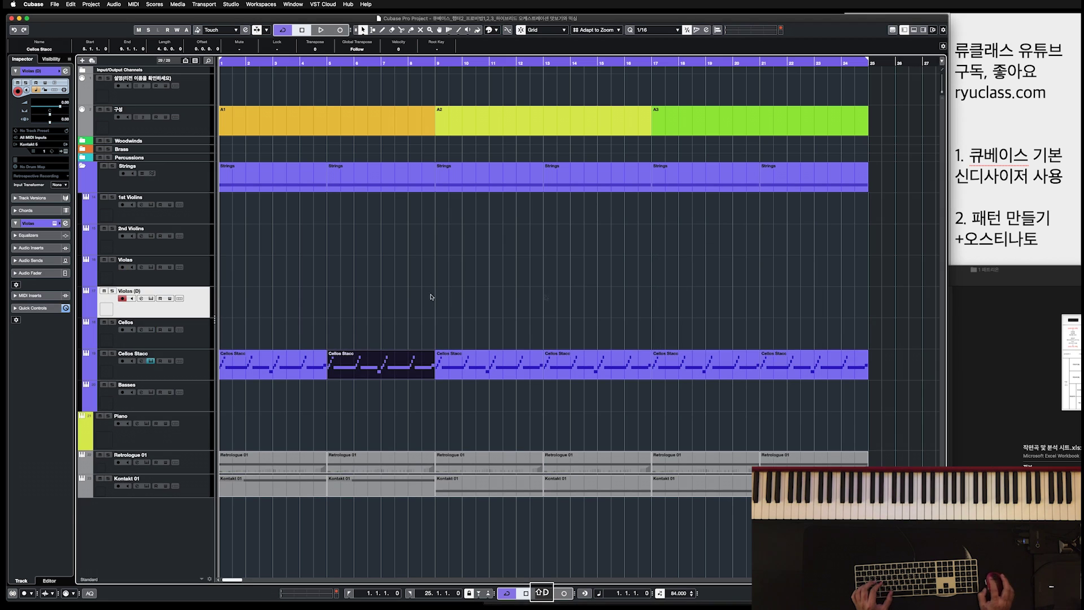
left_click(187, 246)
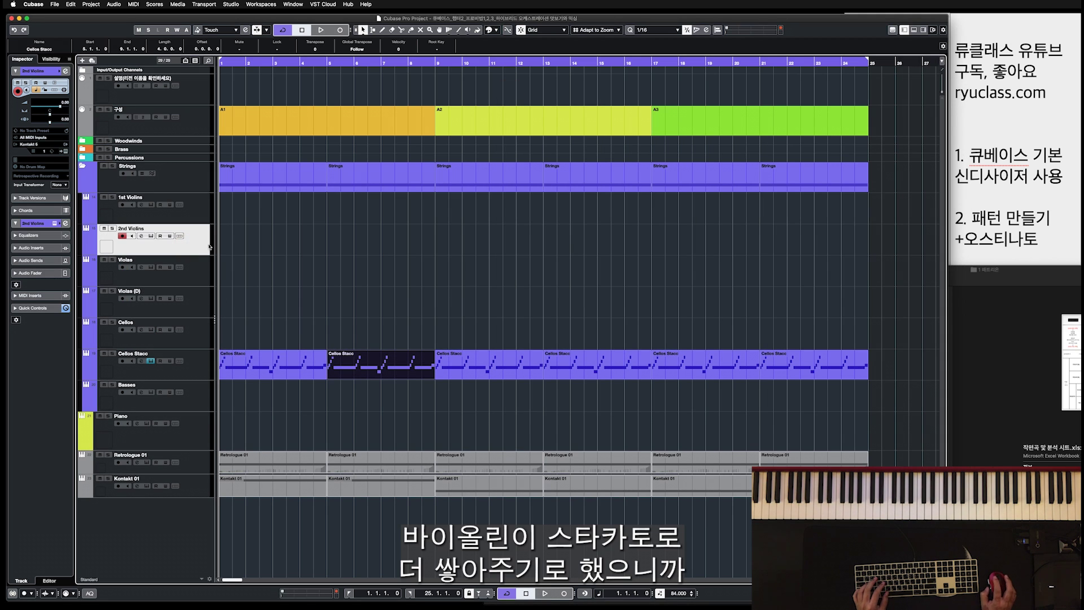
key("shift+f")
left_click(459, 198)
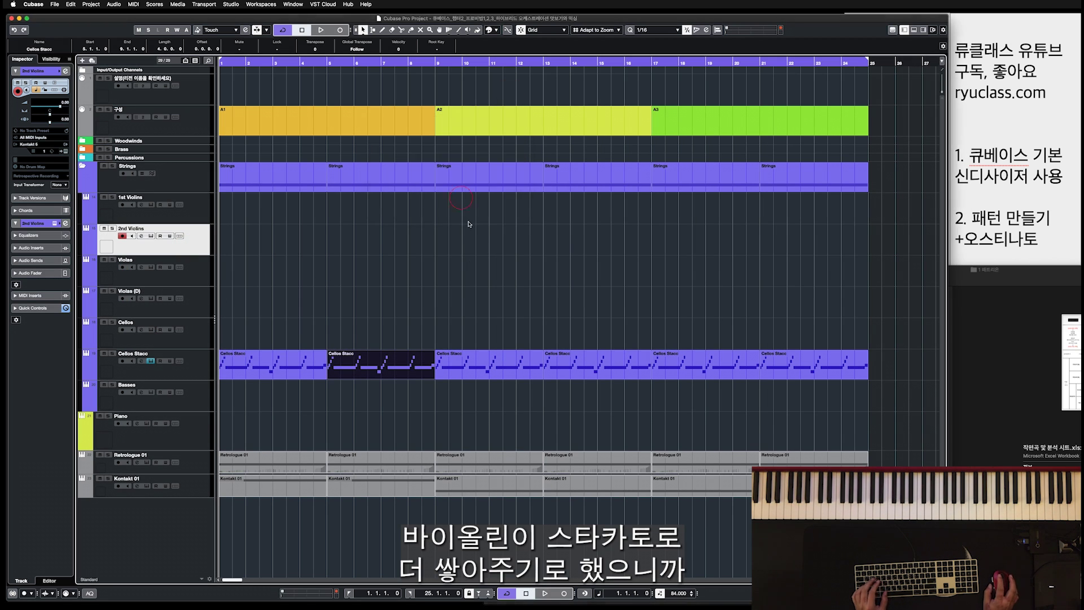
key("shift+d")
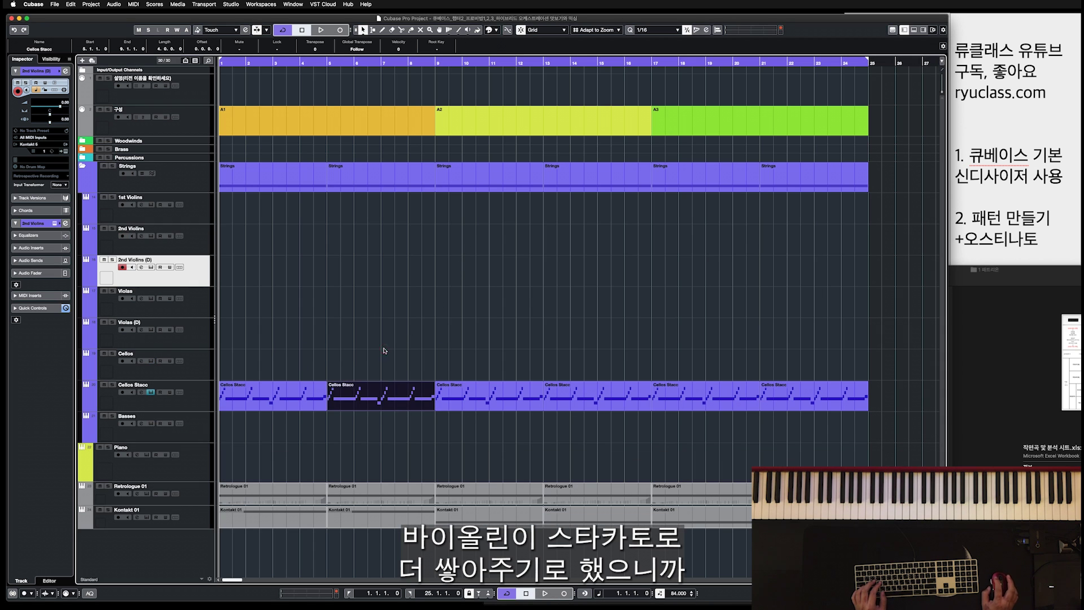
Step: Draw an F0 key-switch note at the start of the first Cellos Stacc part and lower its velocity
left_click(304, 364)
double_click(275, 397)
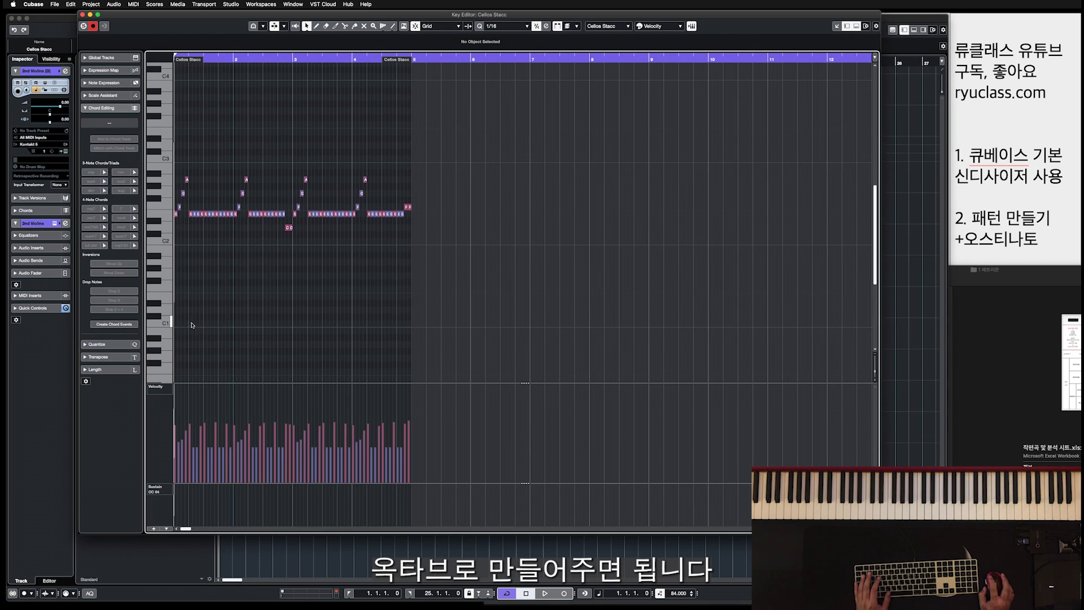
key("t")
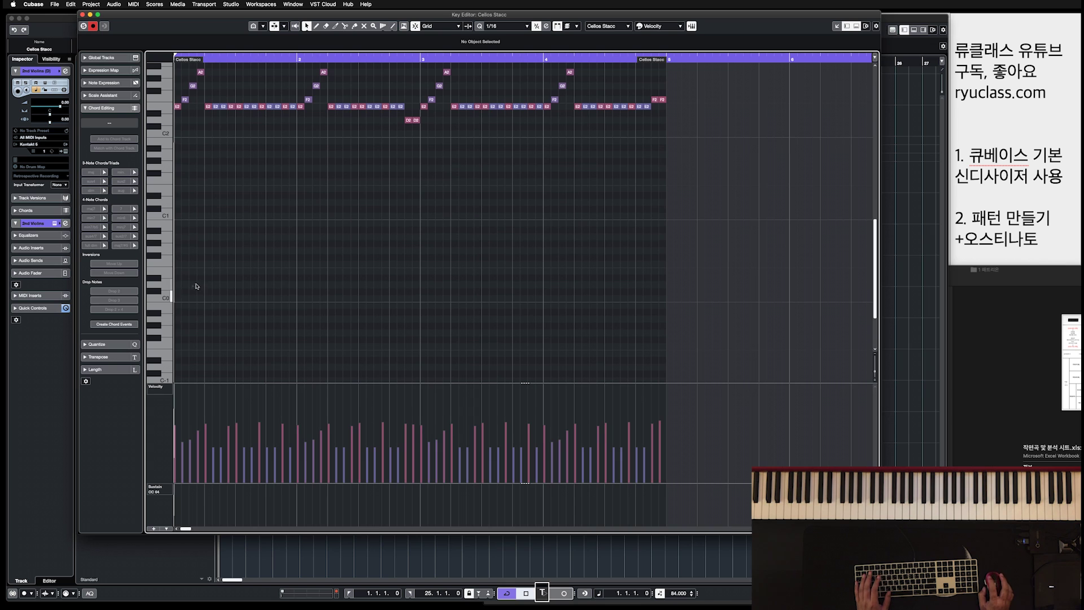
left_click_drag(182, 263, 201, 263)
key("1")
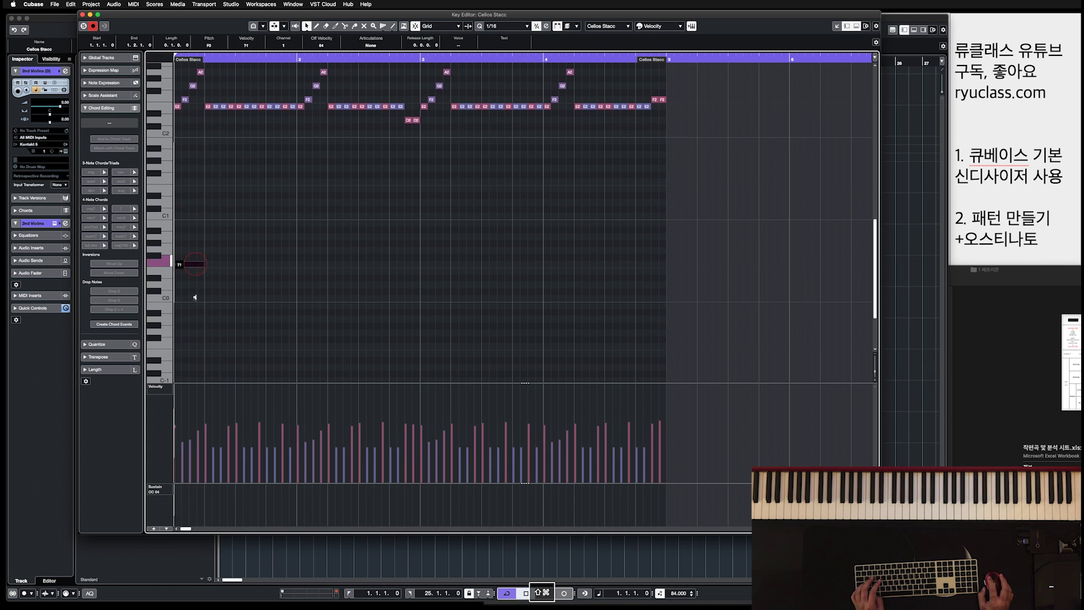
left_click_drag(195, 315, 194, 322)
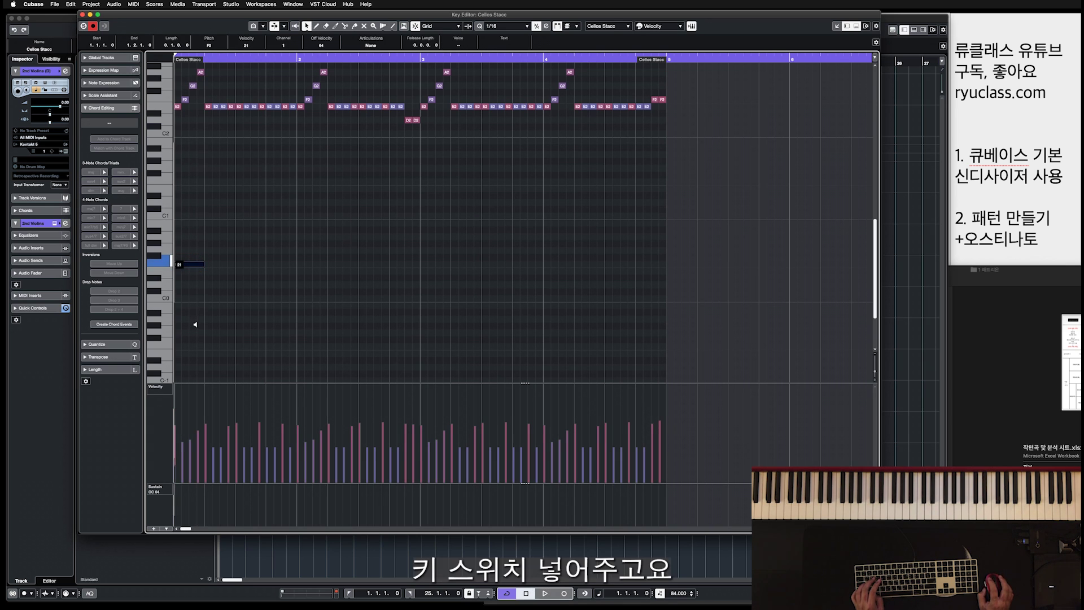
Step: Close the note editor and erase all Cellos Stacc parts from bar 5 onward
key("Return")
left_click(371, 358)
key("5")
left_click(394, 402)
key("r")
left_click_drag(763, 438, 403, 388)
key("1")
Step: Duplicate the first Cellos Stacc part five times to fill the track up to bar 25
left_click(291, 399)
key("super+d")
key("super+d")
key("super+d")
key("super+d")
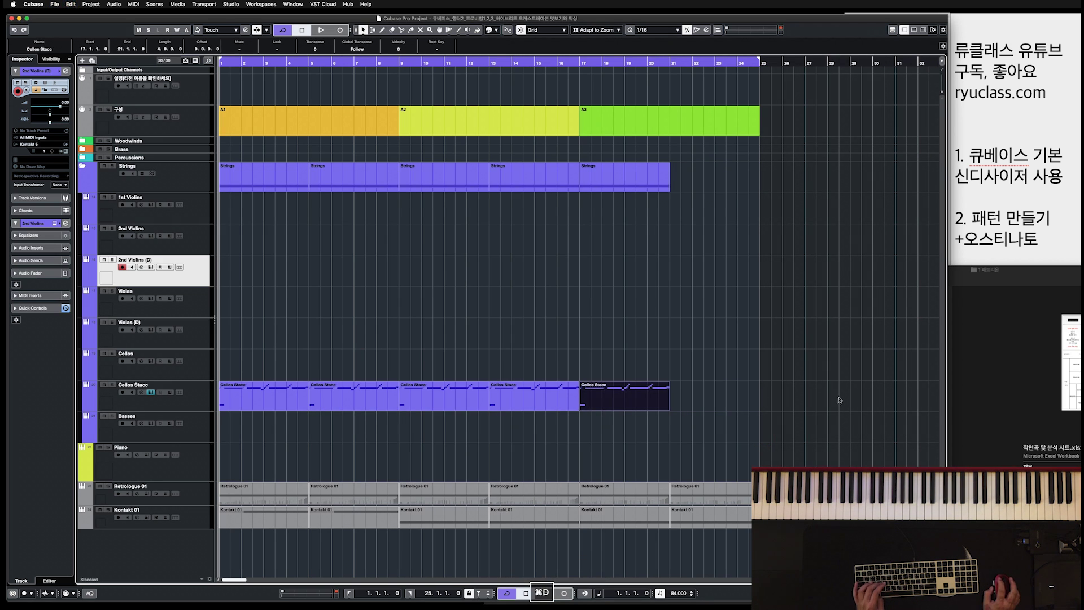
key("super+d")
Step: Copy the Cellos Stacc part at bar 5 to the Violas track with its staccato notes raised one octave
left_click_drag(339, 398, 335, 252)
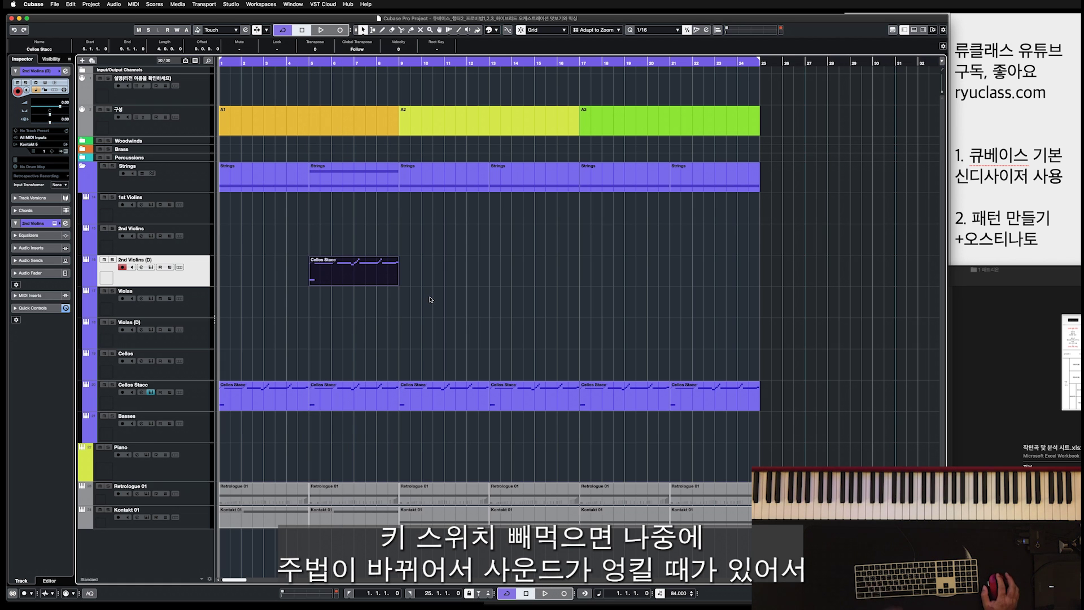
key("Return")
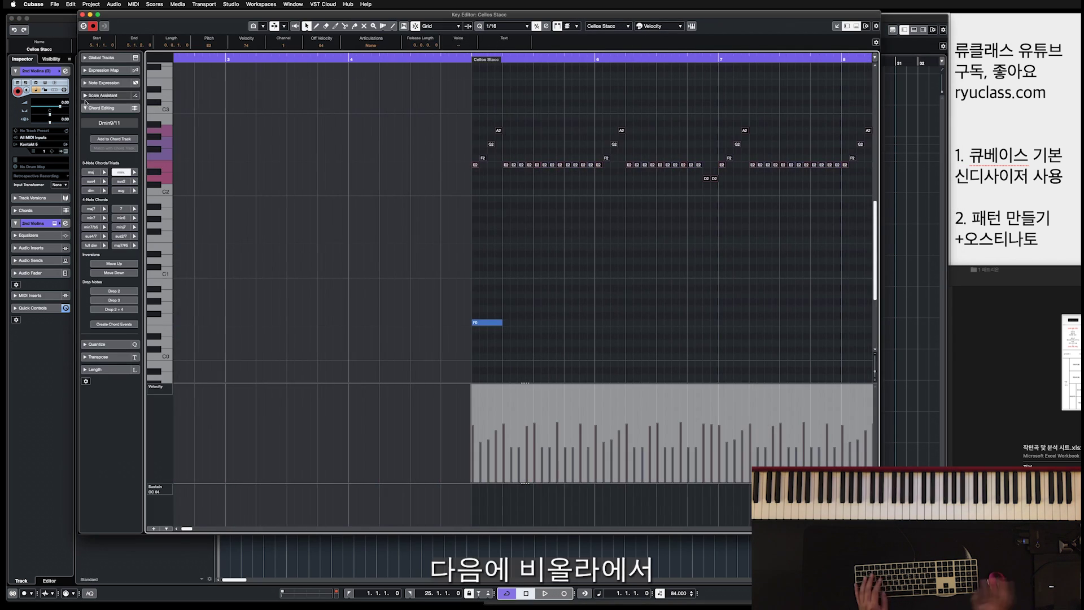
key("super+w")
left_click(291, 318)
left_click_drag(335, 276, 339, 302)
left_click(415, 273)
Step: Play the opening briefly and erase the first Kontakt 01 part, spanning bars 1 to 5
key("space")
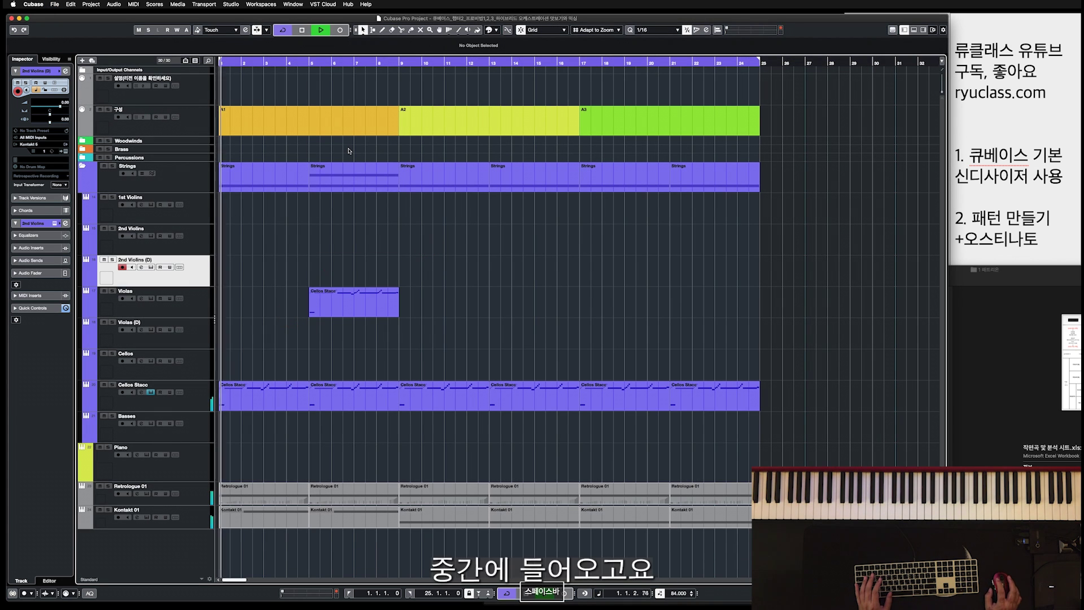
key("space")
key("5")
left_click(283, 520)
key("period")
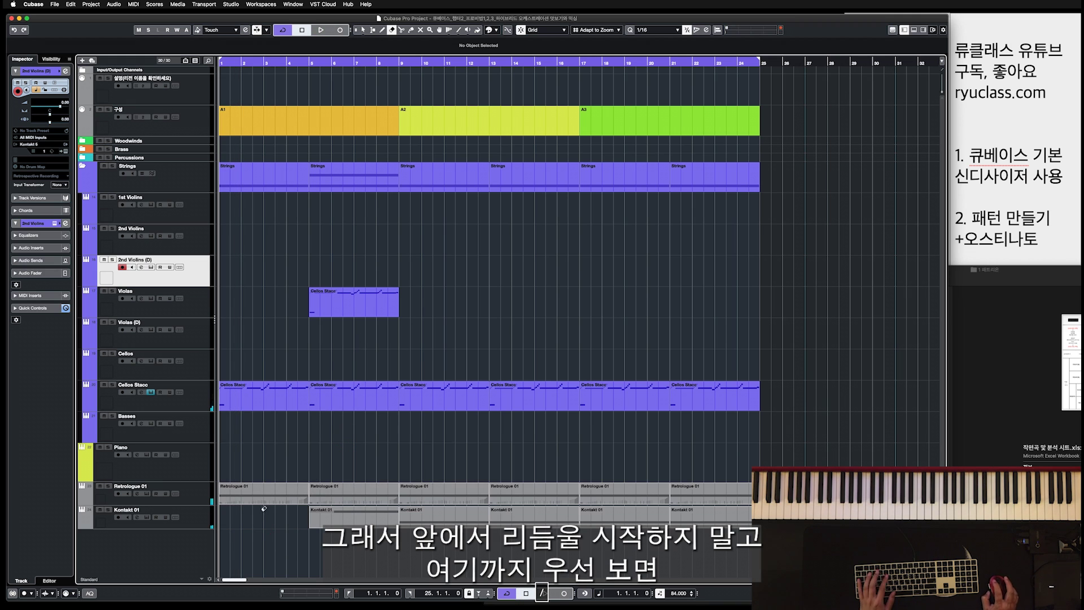
key("r")
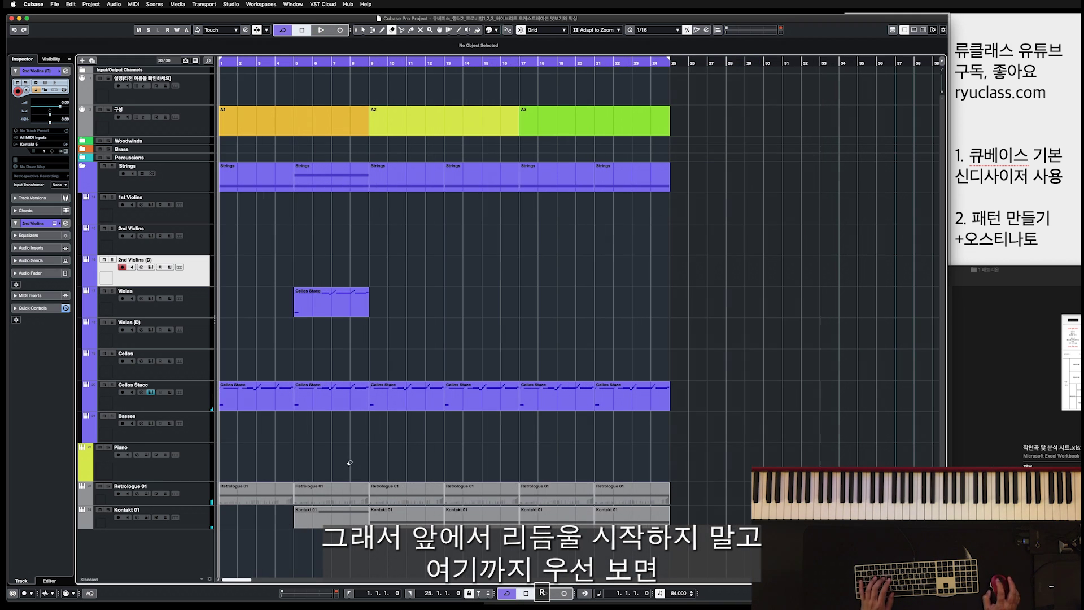
Step: Turn off cycle playback and play the arrangement from the start into bar 7
left_click(371, 61)
key("space")
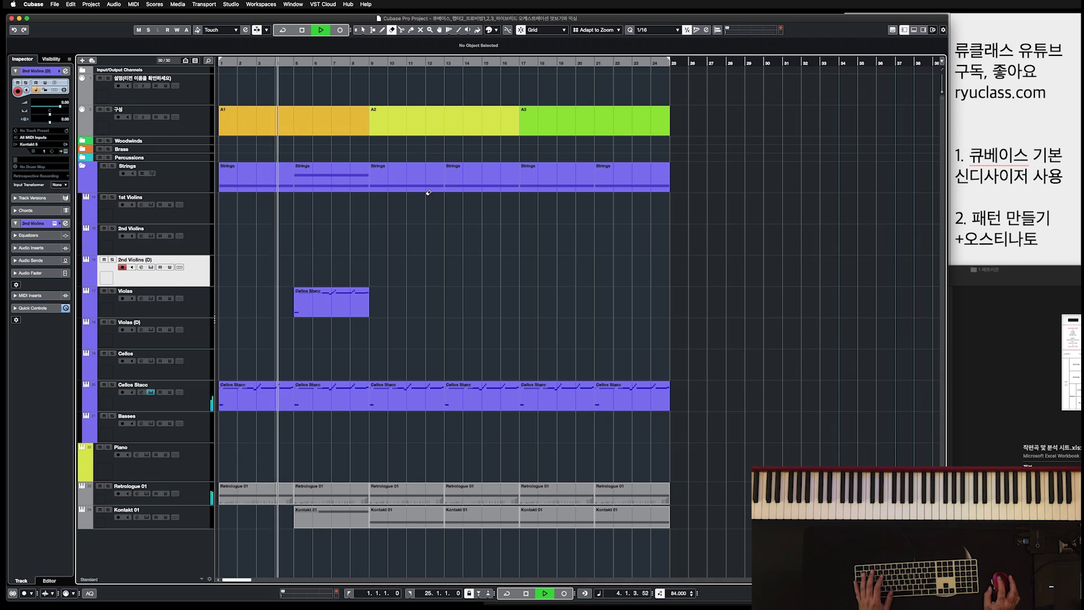
key("1")
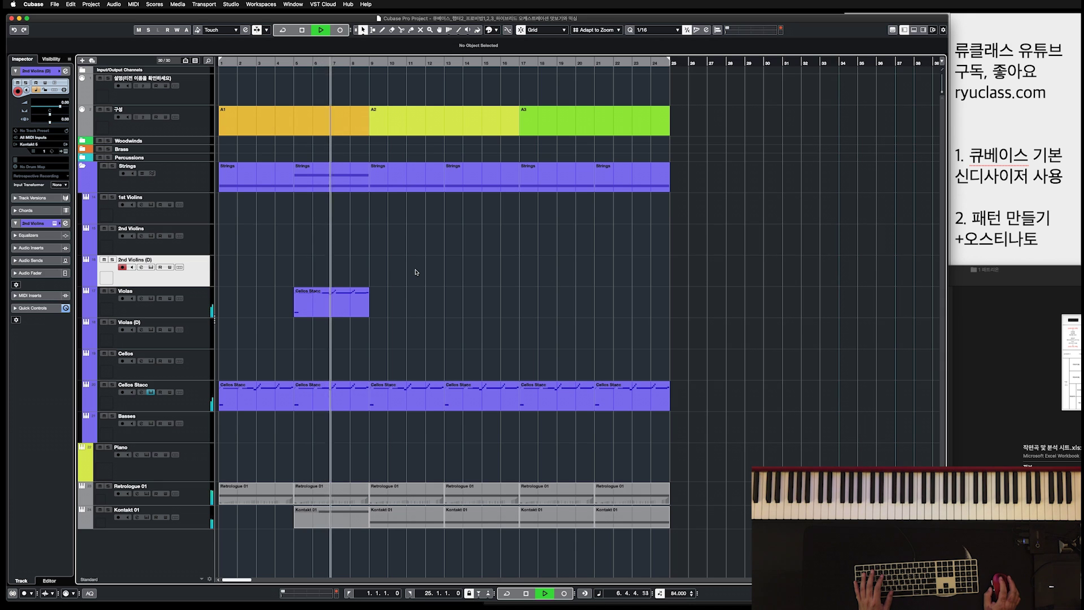
left_click(349, 298)
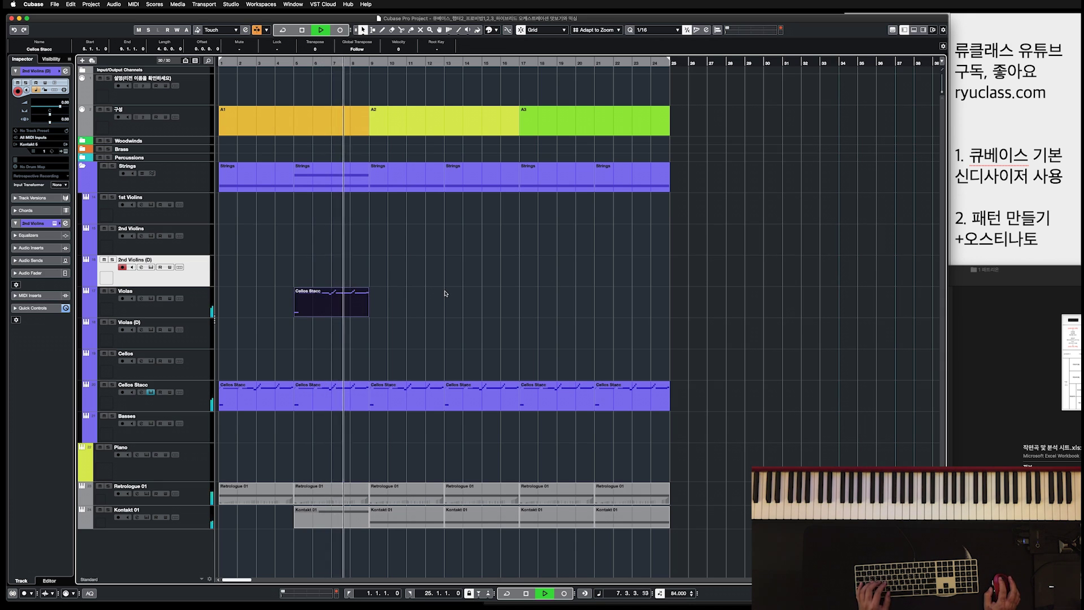
key("h")
key("space")
key("3")
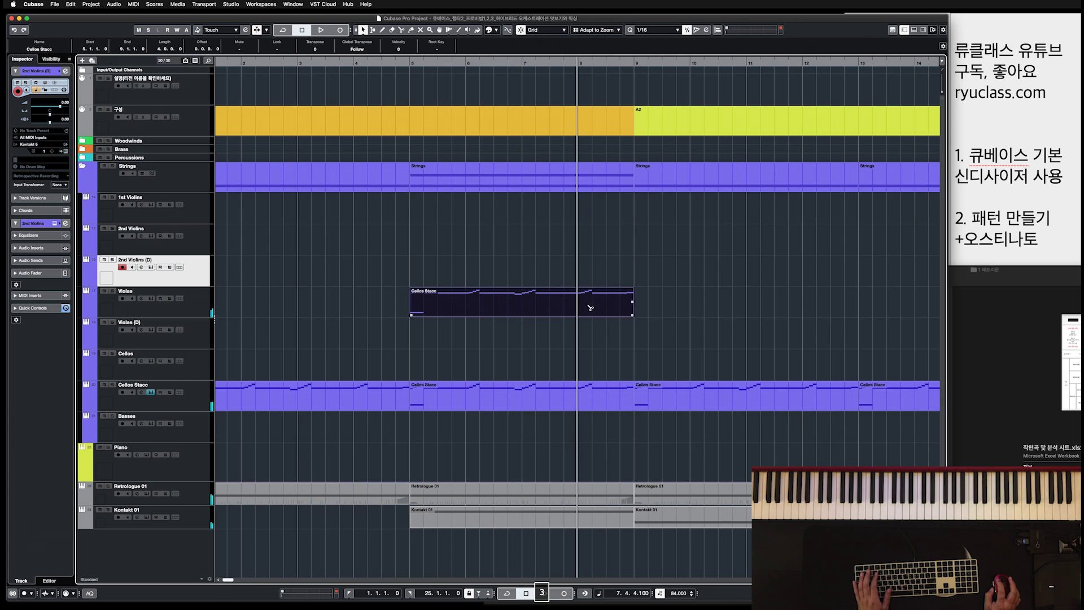
key("1")
key("g")
key("3")
left_click(495, 309)
key("1")
left_click_drag(513, 308, 514, 246, "alt")
key("super+z")
key("super+z")
key("3")
key("1")
Step: Copy the Violas part at bar 5 to the 2nd Violins (D) track and raise its staccato notes one octave
left_click_drag(459, 311, 468, 252, "alt")
double_click(468, 251)
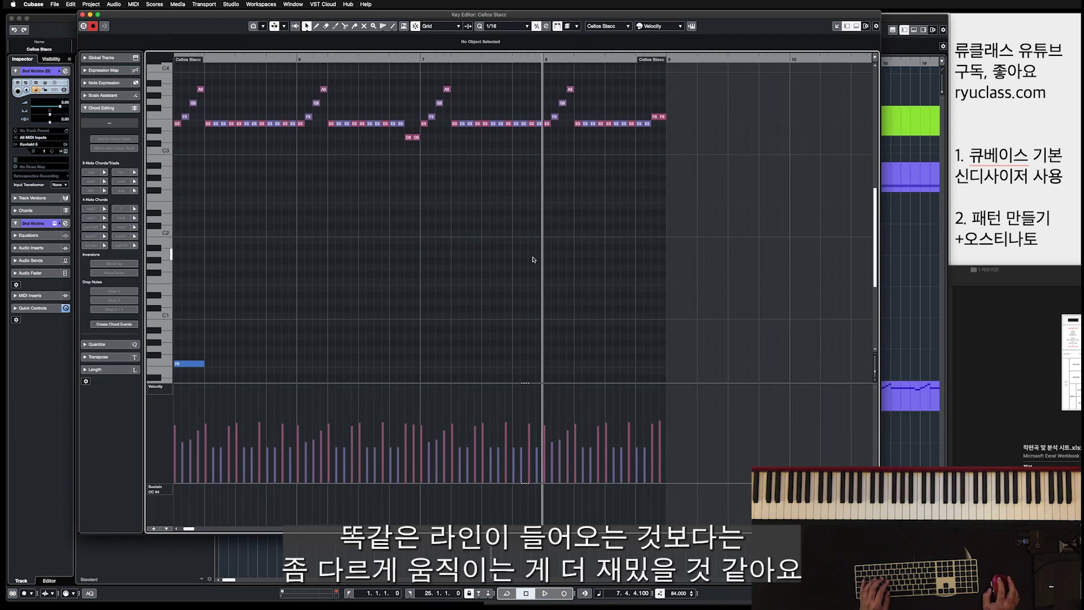
key("r")
left_click_drag(516, 375, 217, 325)
left_click_drag(661, 194, 183, 67)
left_click_drag(695, 221, 173, 63)
left_click(335, 111)
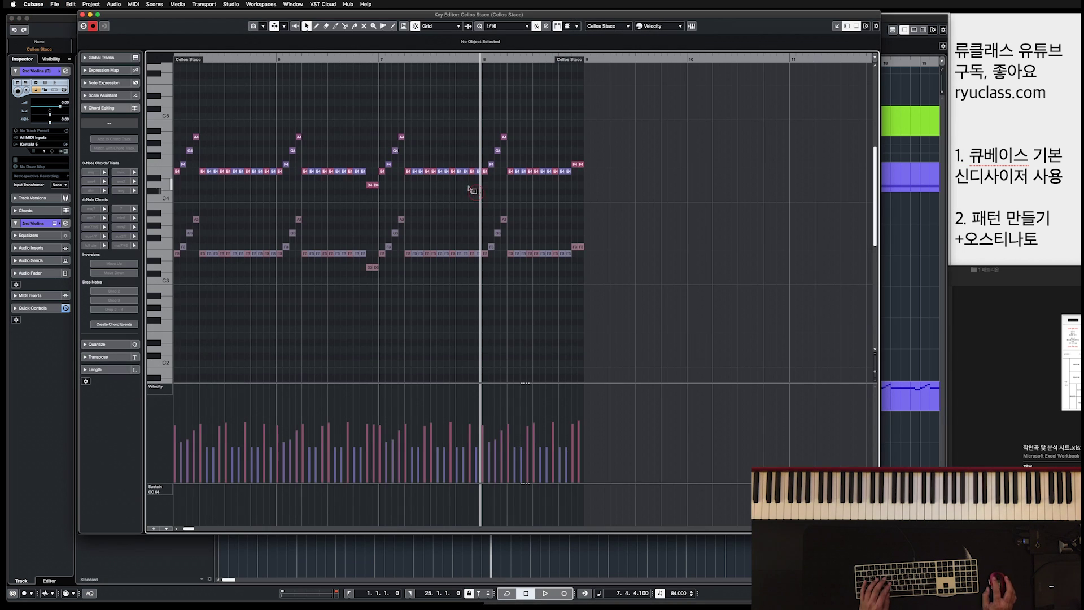
Step: Delete the 2nd Violins (D) staccato notes in bars 5 to 7 and set the first note of bar 8 to C5
left_click_drag(476, 193, 172, 103)
key("Delete")
key("t")
key("h")
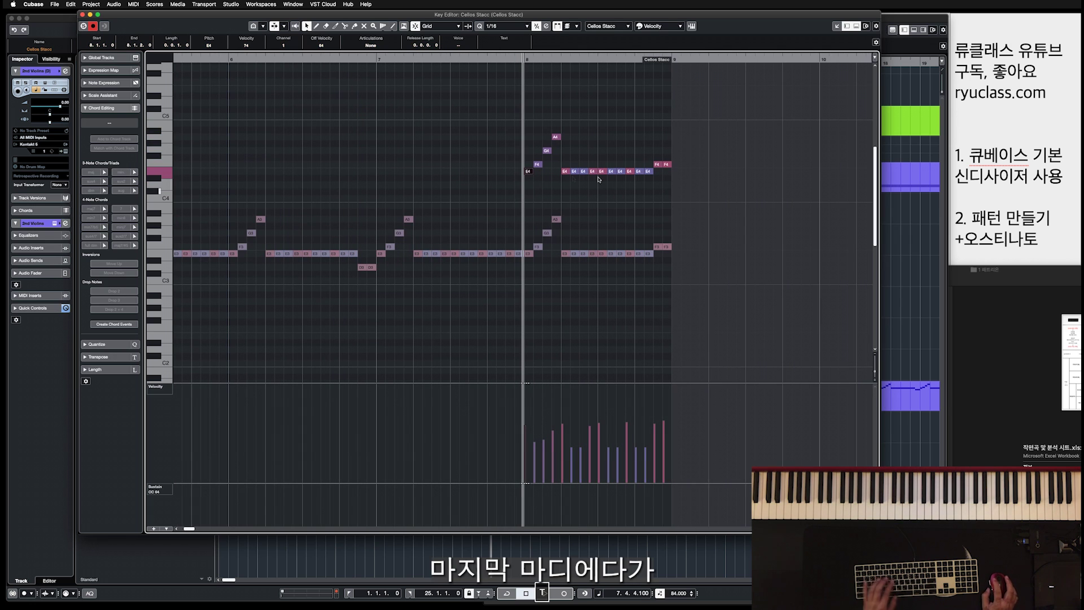
left_click(548, 163)
key("Right")
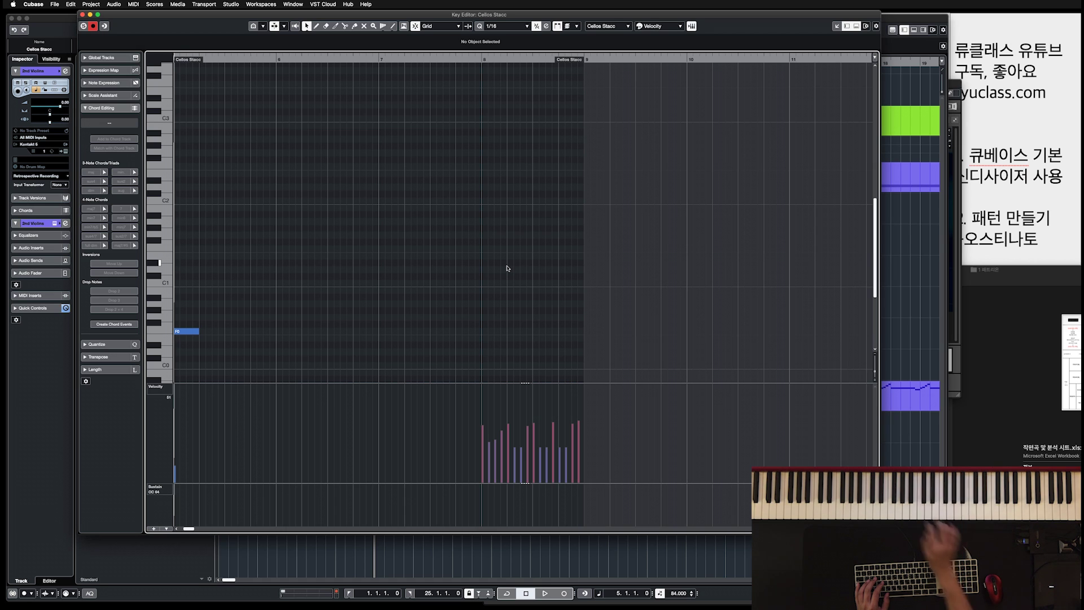
Step: Open the 2nd Violins (D) and Violas parts together and set notes two to four of the upper line in bar 8 to B4, A4, G4
key("super+w")
left_click_drag(561, 320, 507, 281)
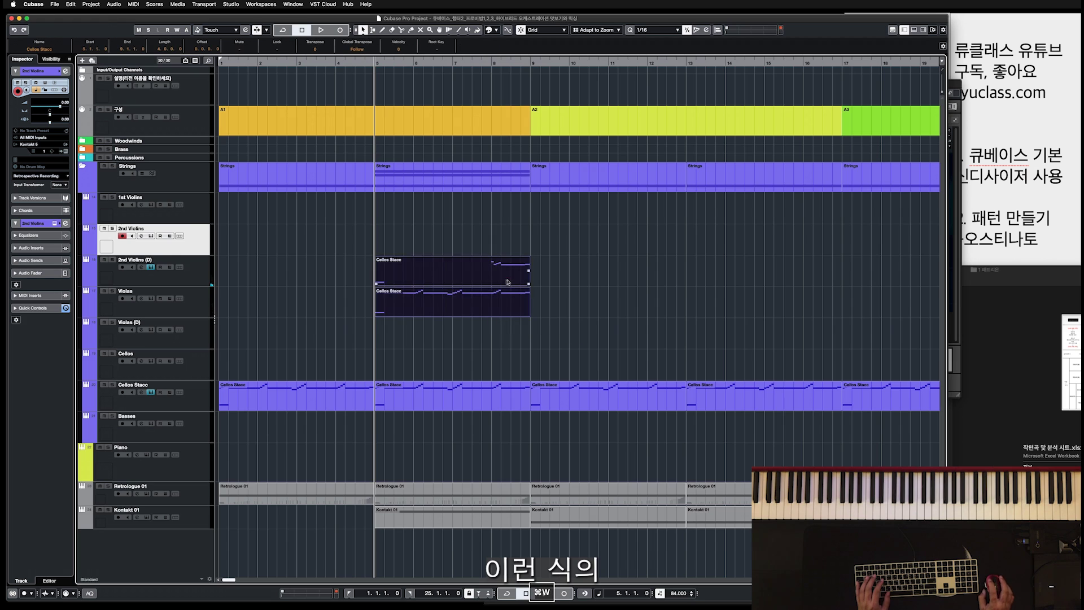
double_click(508, 281)
scroll(546, 212, "up", 5)
scroll(497, 147, "up", 2)
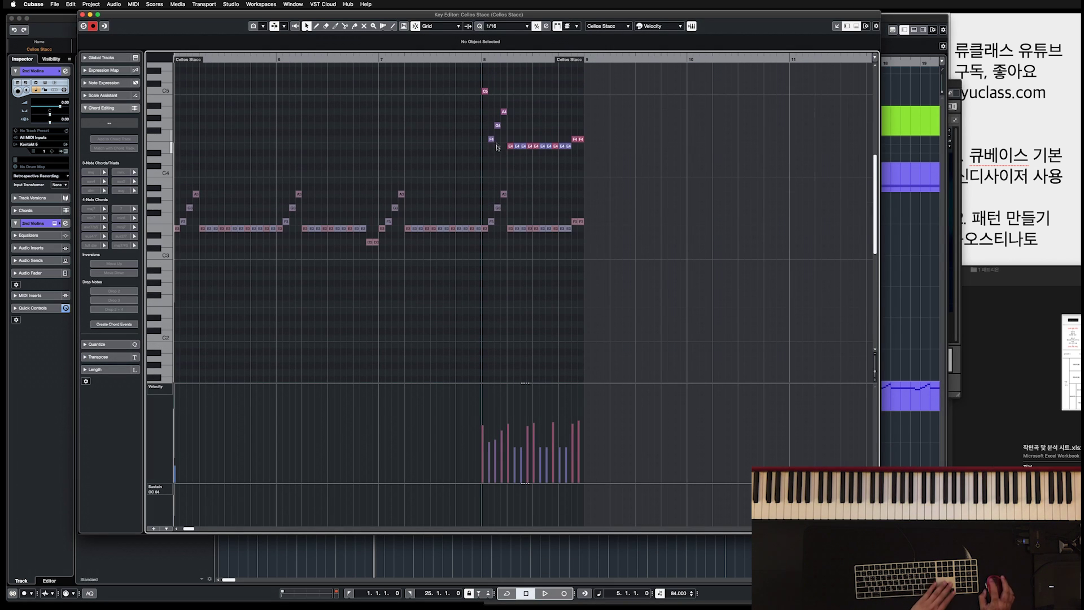
key("Up")
left_click(501, 137)
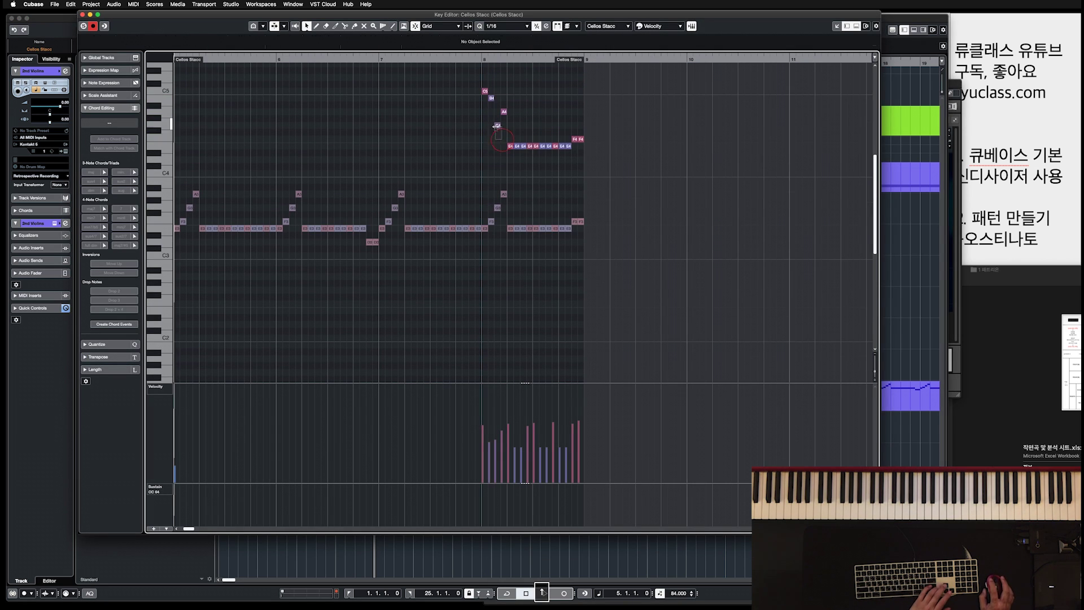
left_click_drag(506, 107, 503, 107)
key("Down")
key("Down")
Step: Delete the remaining upper notes in bar 8 and duplicate the descending C5–G4 figure three times to fill the bar
left_click_drag(610, 165, 512, 121)
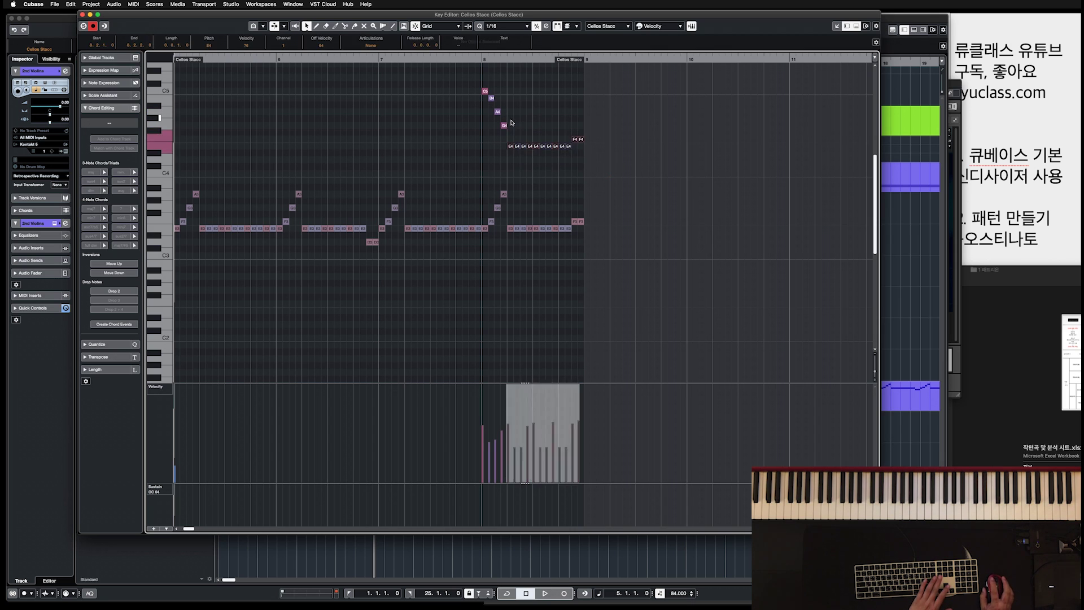
key("Delete")
key("super+d")
key("super+d")
key("super+d")
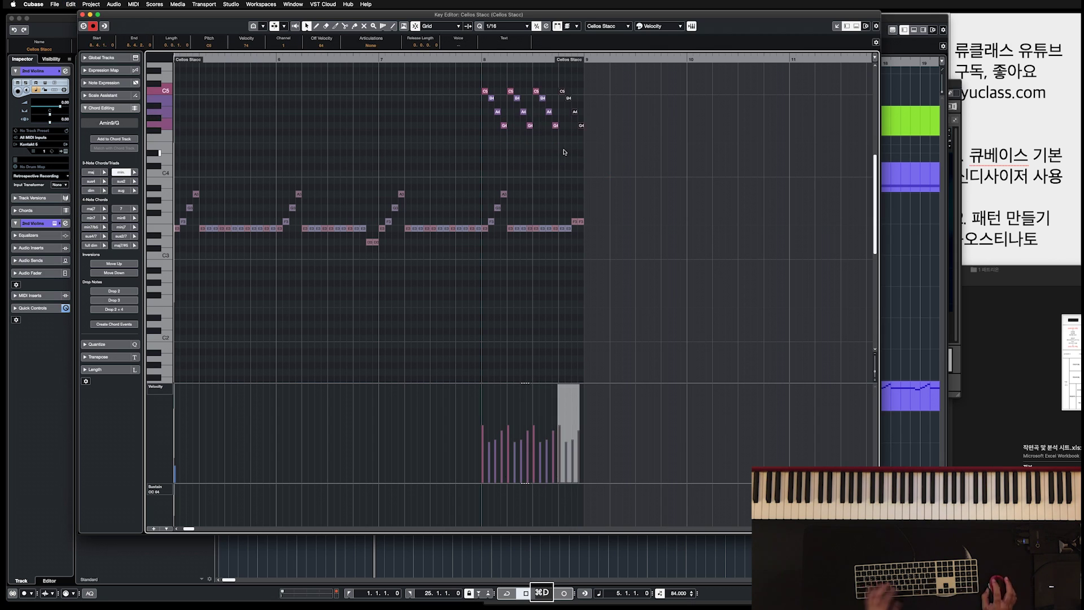
Step: Lower the second four-note figure in bar 8 to B4, A4, G4, F4 and the third to A4, G4, F4, E4
left_click_drag(533, 143, 510, 93)
key("Down")
key("Right")
key("Down")
key("Right")
key("Down")
key("Right")
key("Down")
key("Right")
Step: Lower the fourth four-note figure in bar 8 to G4, F4, E4, D4
left_click_drag(555, 142, 560, 86)
key("Down")
key("Down")
key("Down")
key("Down")
key("Down")
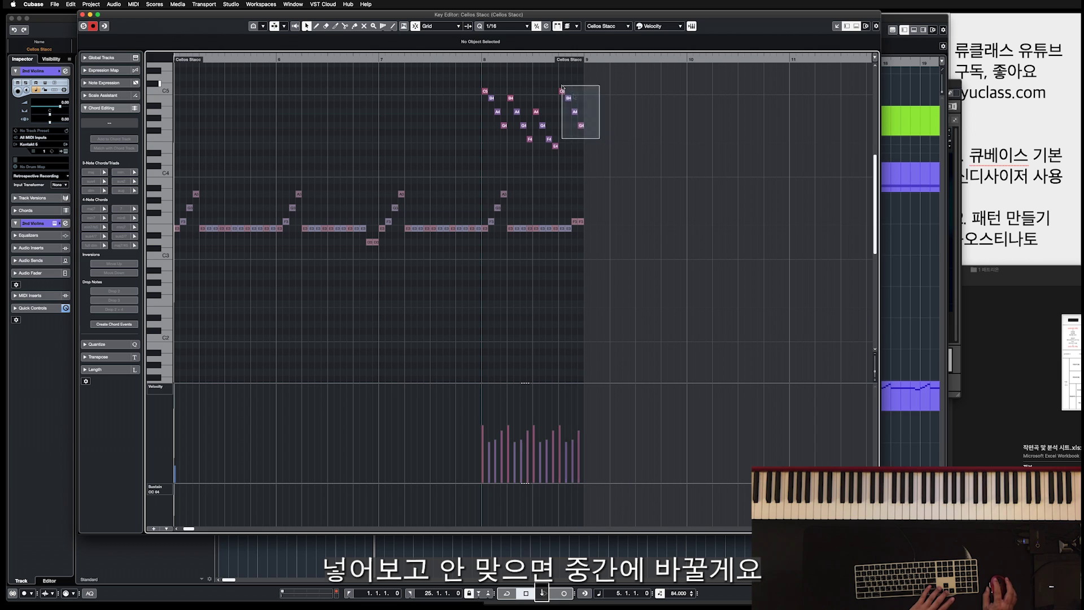
key("Down")
key("Down")
key("Down")
key("Down")
left_click(565, 132)
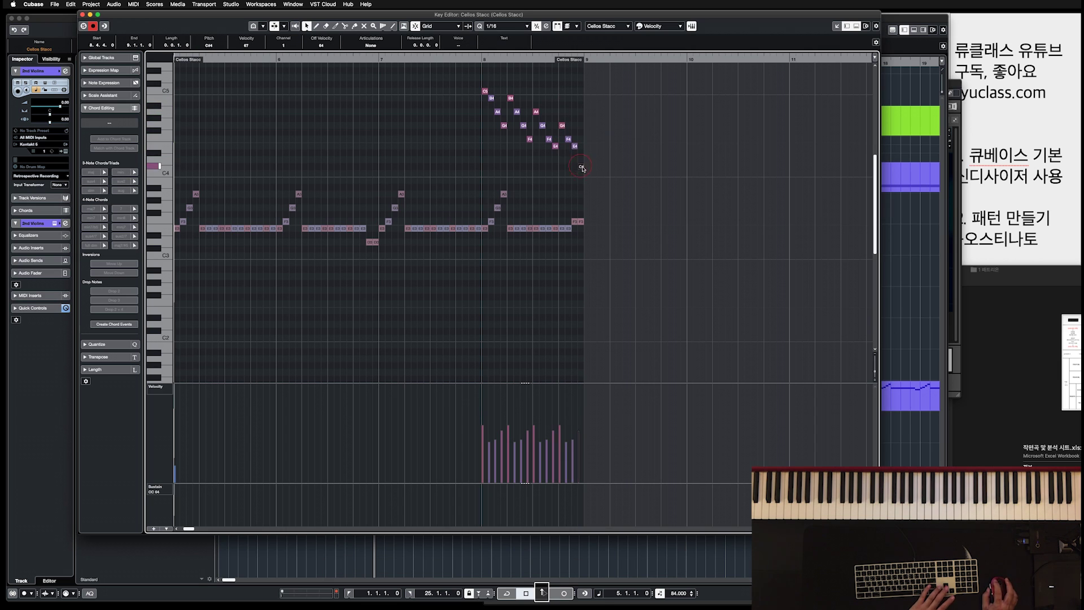
Step: Play back the stepwise descending violin run in bar 8 and select its notes
key("space")
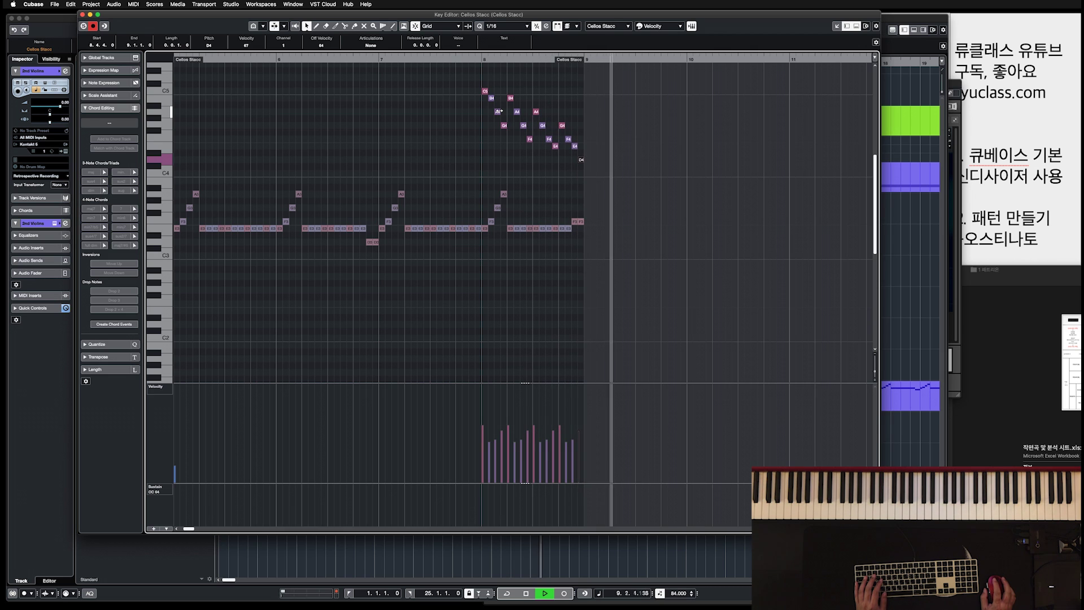
key("space")
left_click_drag(609, 170, 468, 97)
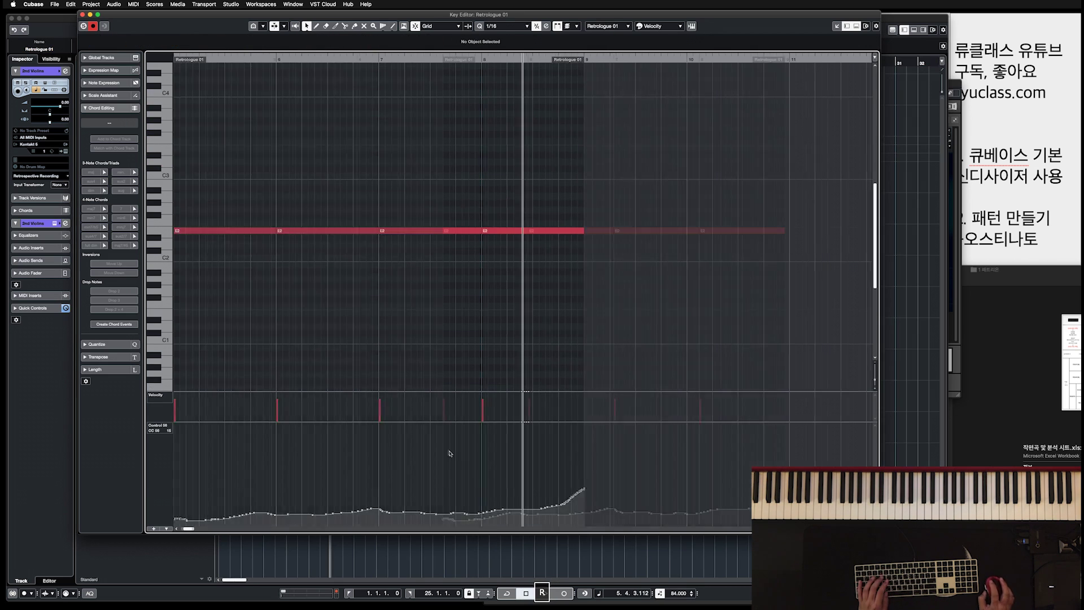
Step: Redraw the Retrologue 01 part's controller curve from bar 9 to bar 12 as a nearly level line leading into the final rise
key("g")
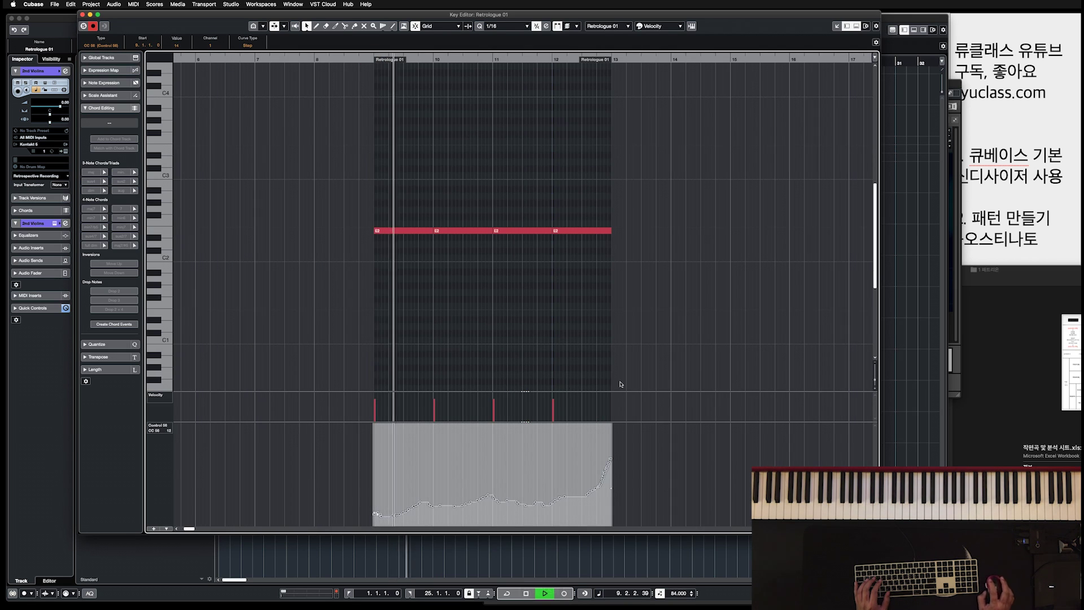
left_click(713, 465)
key("8")
left_click_drag(371, 494, 593, 492)
key("1")
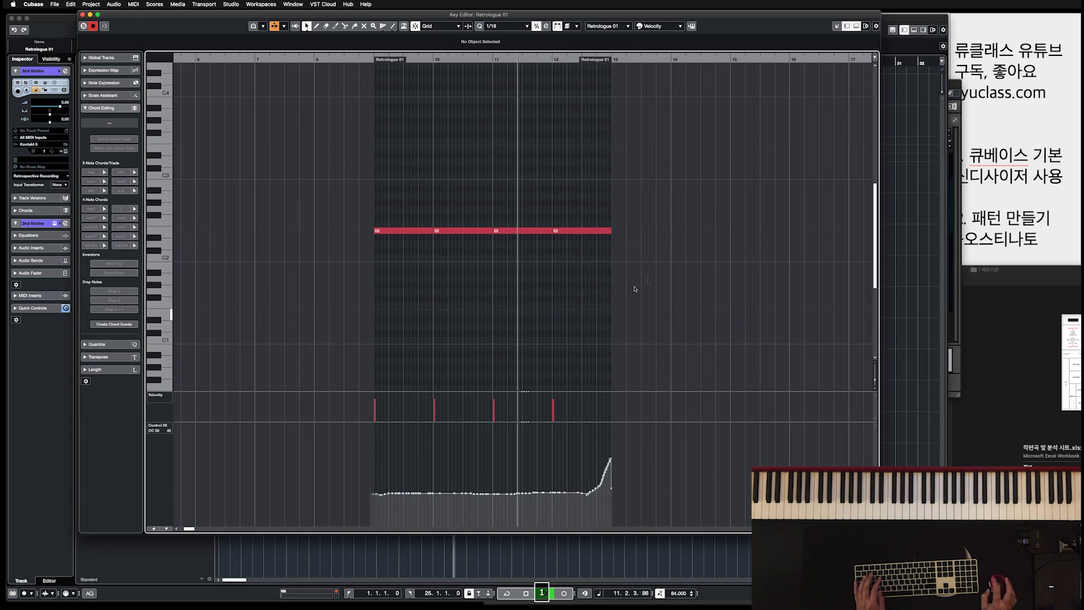